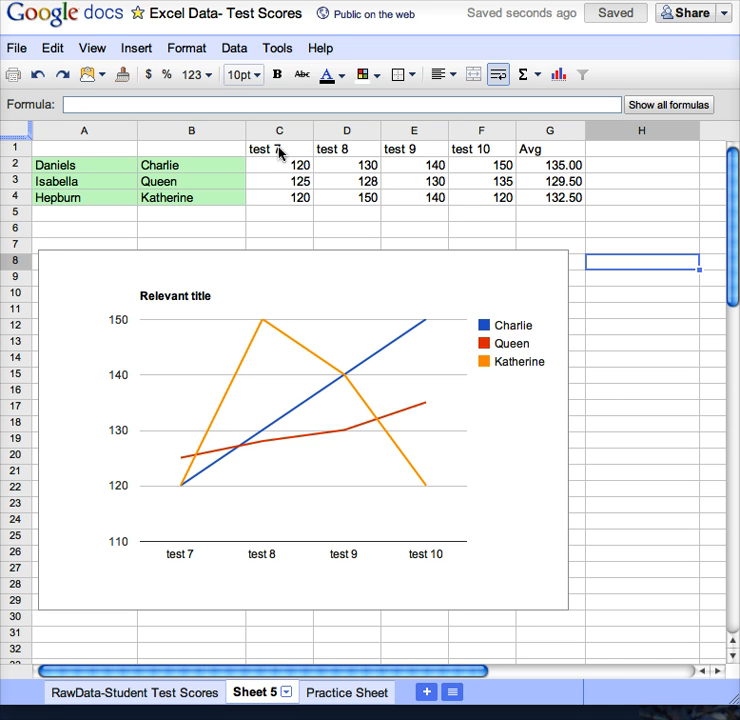
- Centre the header cells C1:G1, from test 7 to Avg
drag(279, 150, 525, 155)
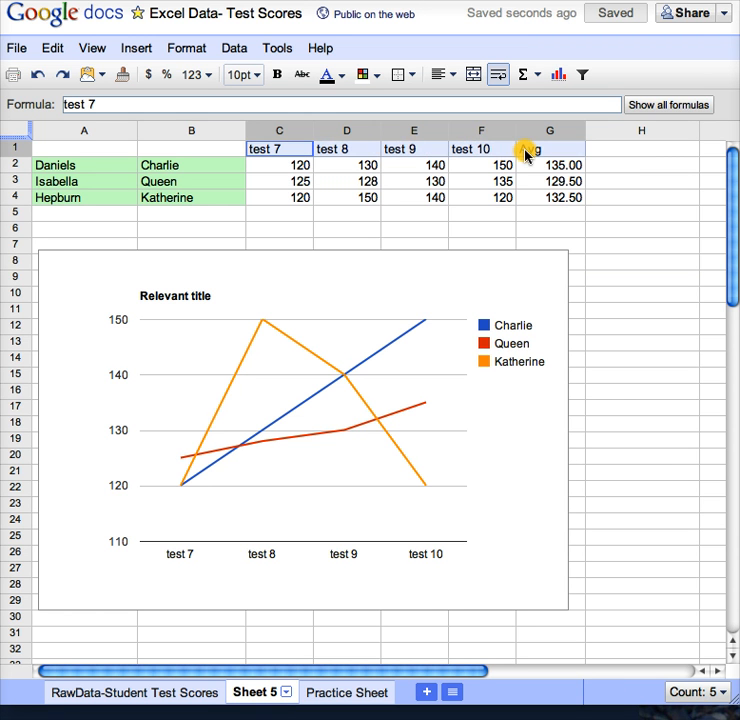
click(440, 76)
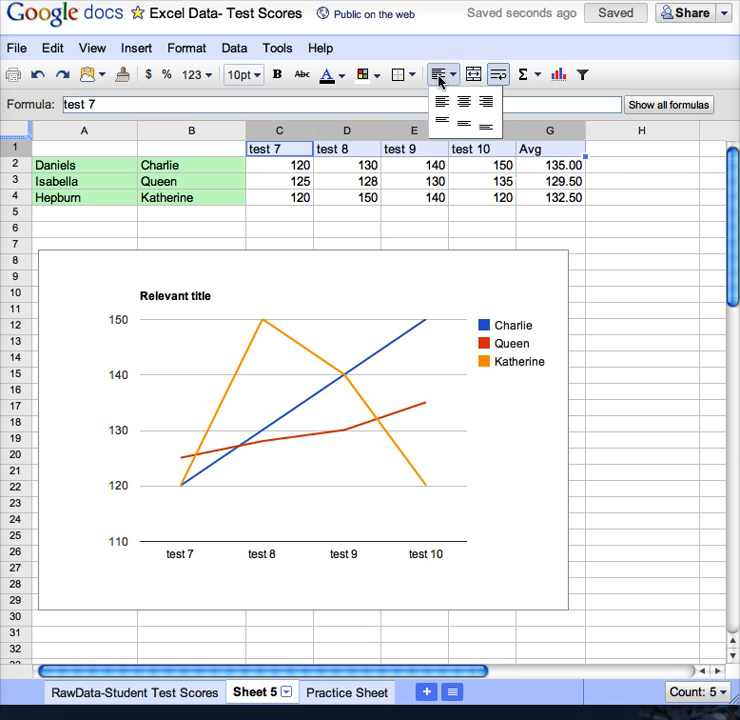
click(464, 102)
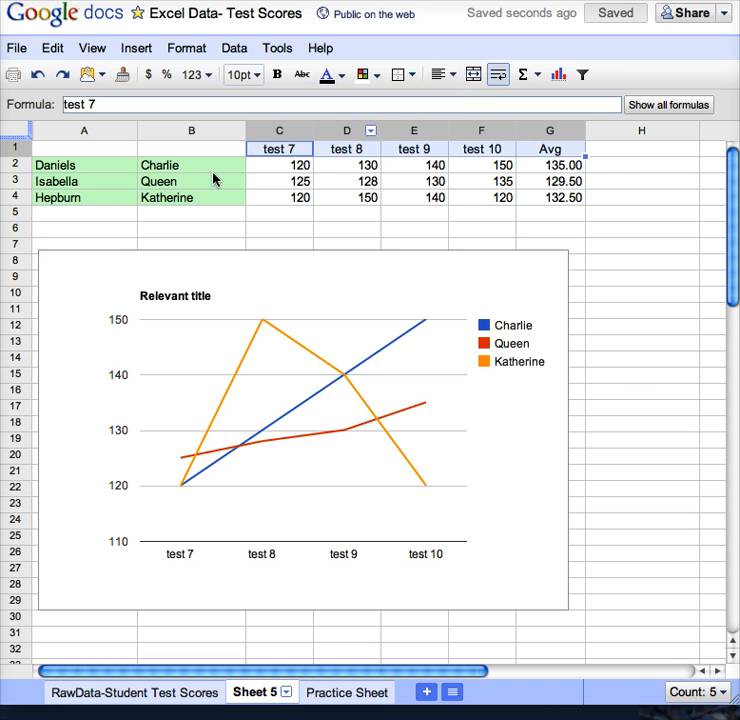
click(190, 228)
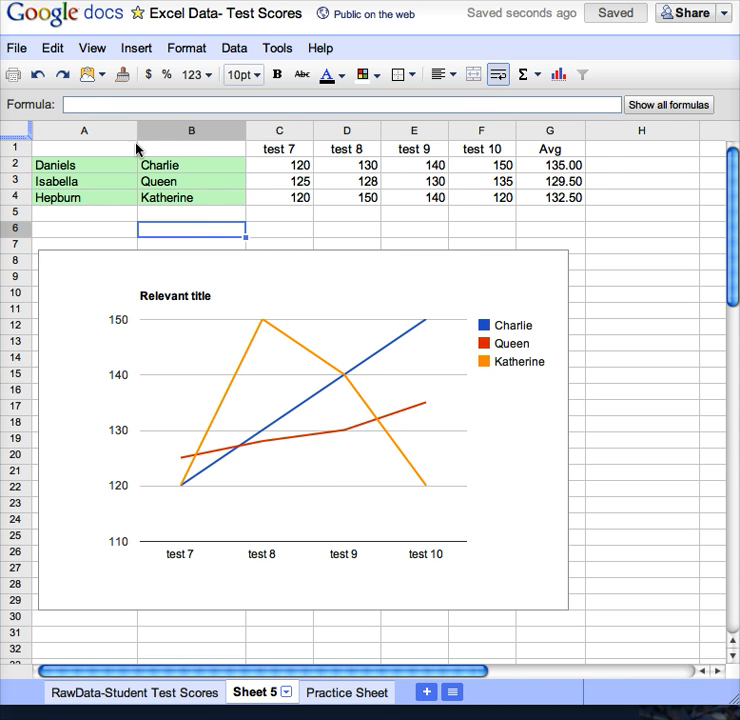
- Make column B narrower and widen the test-score line chart
drag(135, 129, 101, 130)
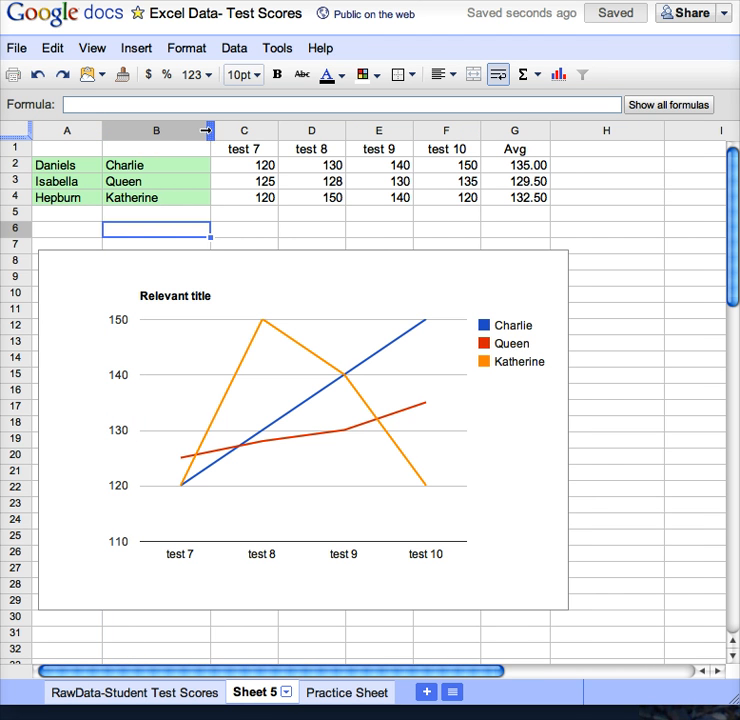
drag(208, 130, 189, 130)
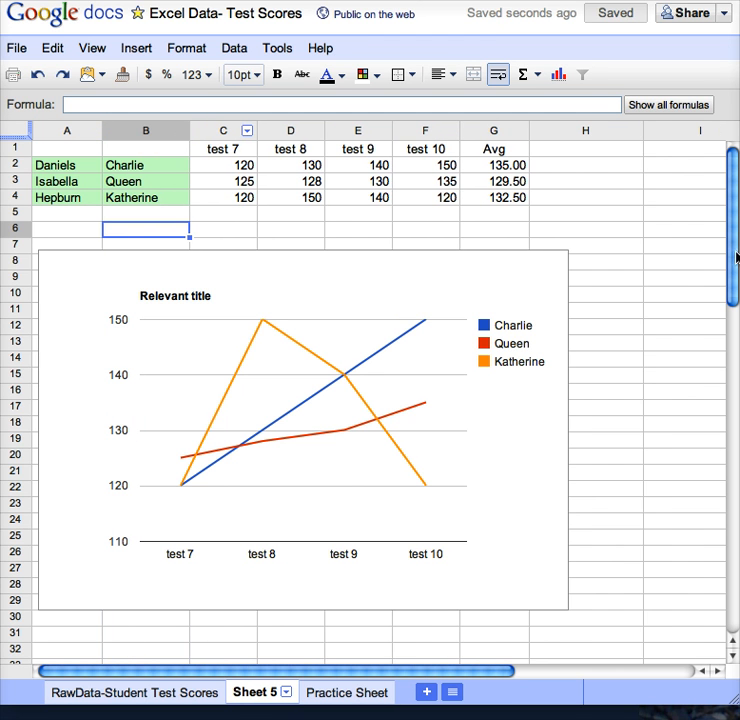
click(557, 297)
mouse_move(563, 296)
mouse_down()
mouse_move(513, 300)
mouse_move(558, 290)
mouse_up()
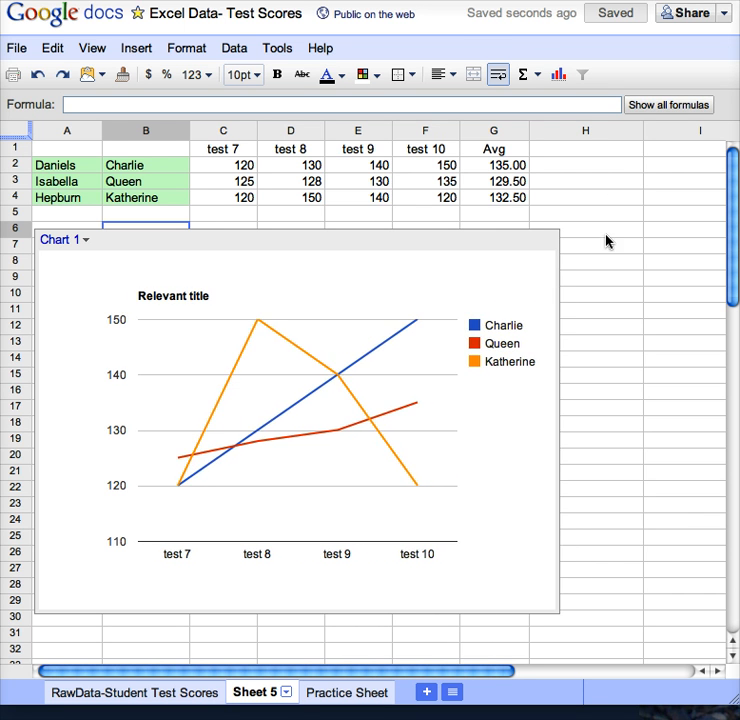
- Select columns I through K and delete them so the sheet ends at column H
click(597, 133)
click(662, 136)
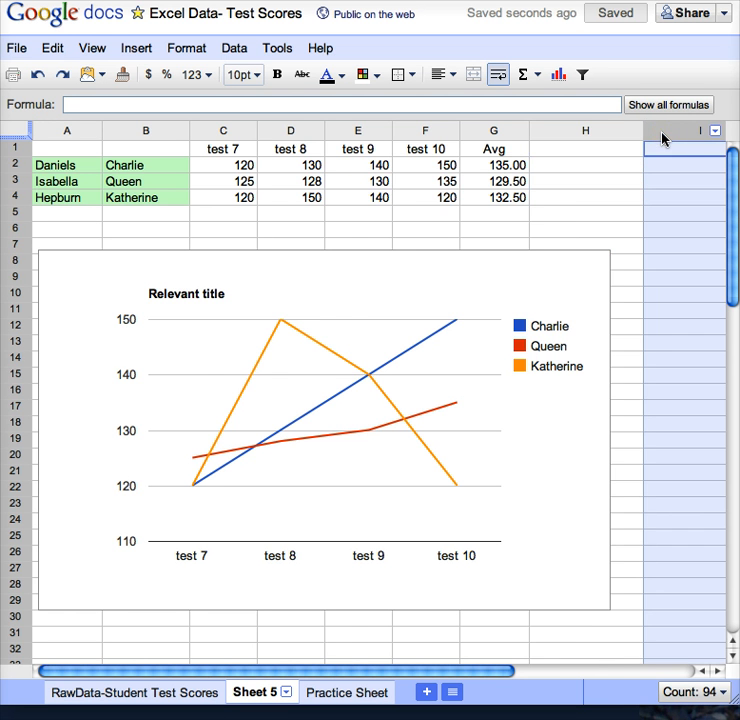
key(Right)
key(Right)
key(Left)
key(Left)
key(Left)
key(Left)
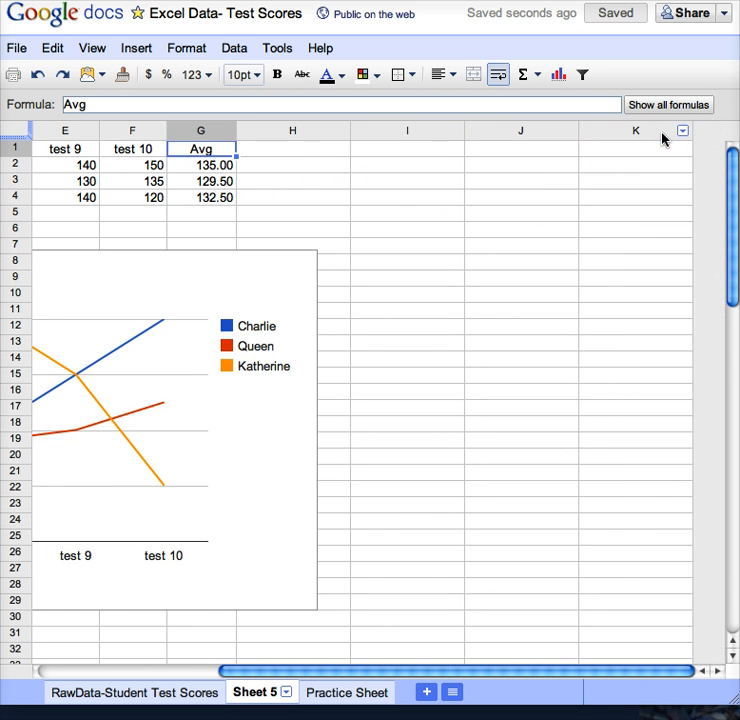
key(Right)
key(Right)
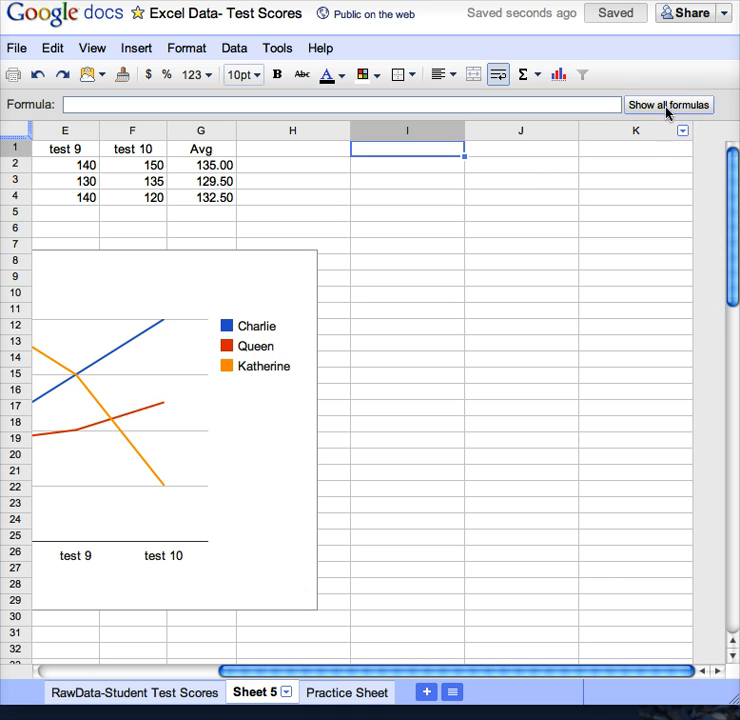
click(423, 164)
click(419, 140)
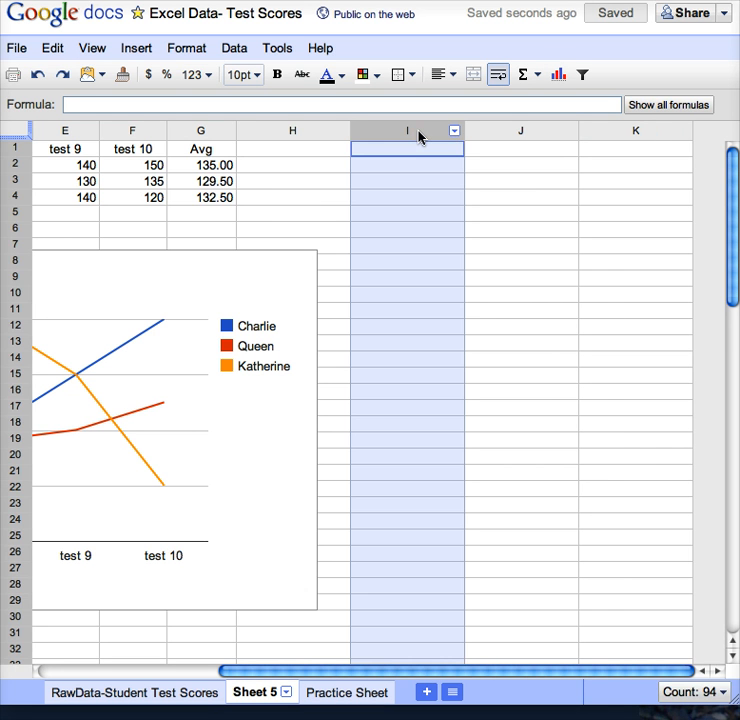
key(shift+Right)
key(shift+Right)
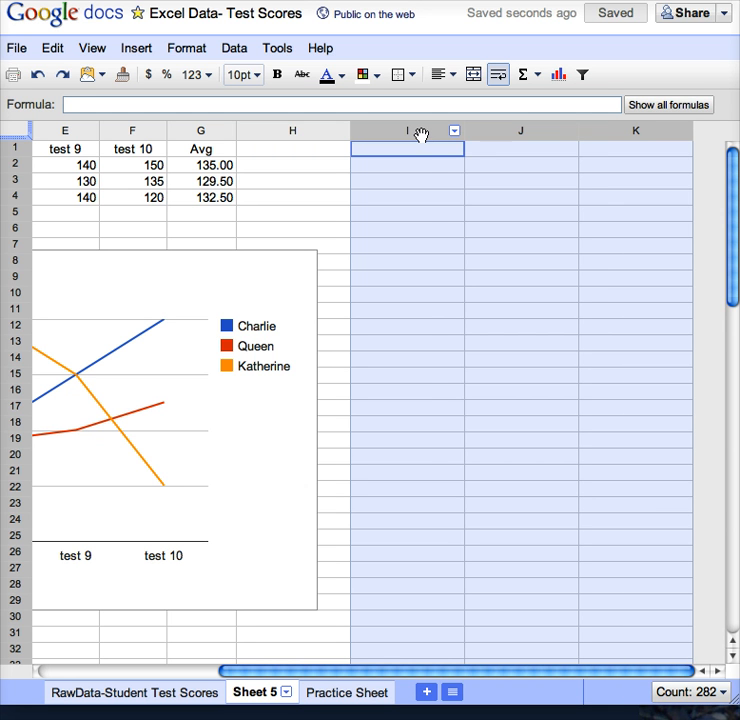
right_click(421, 134)
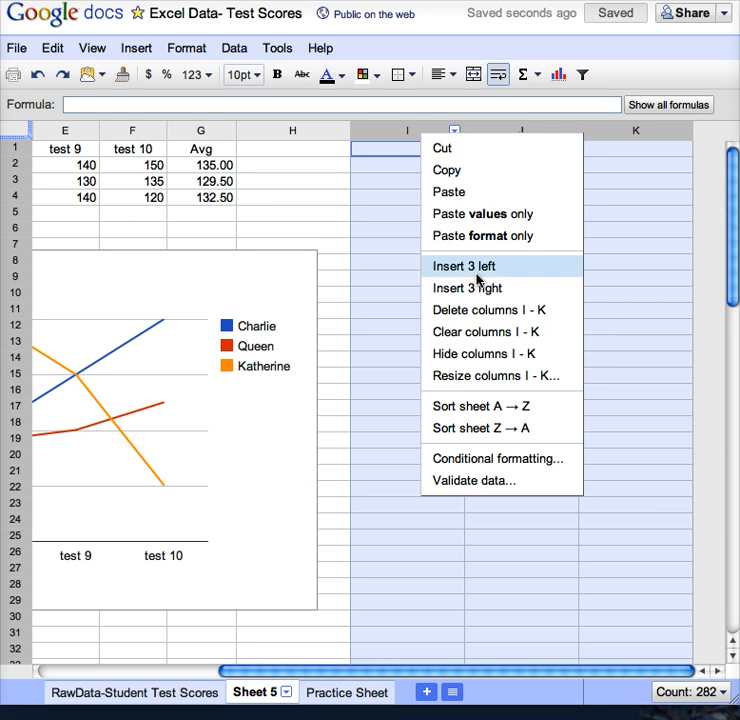
click(489, 312)
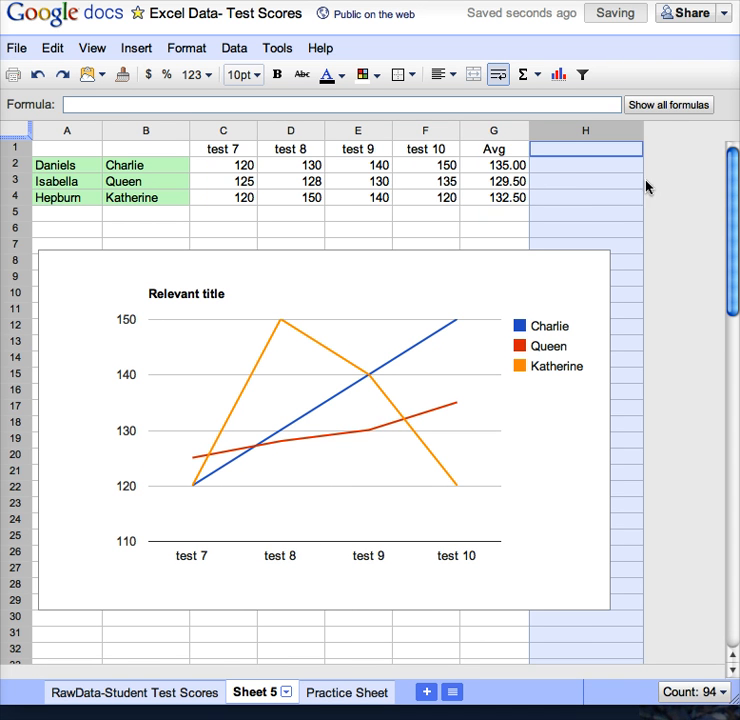
click(463, 228)
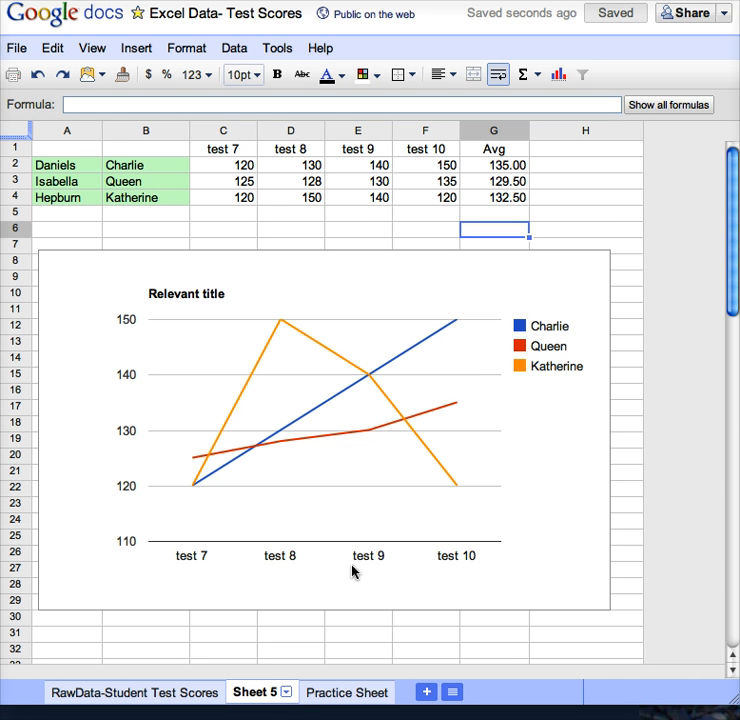
- Rename Sheet 5 to 'Embed in blog'
click(286, 692)
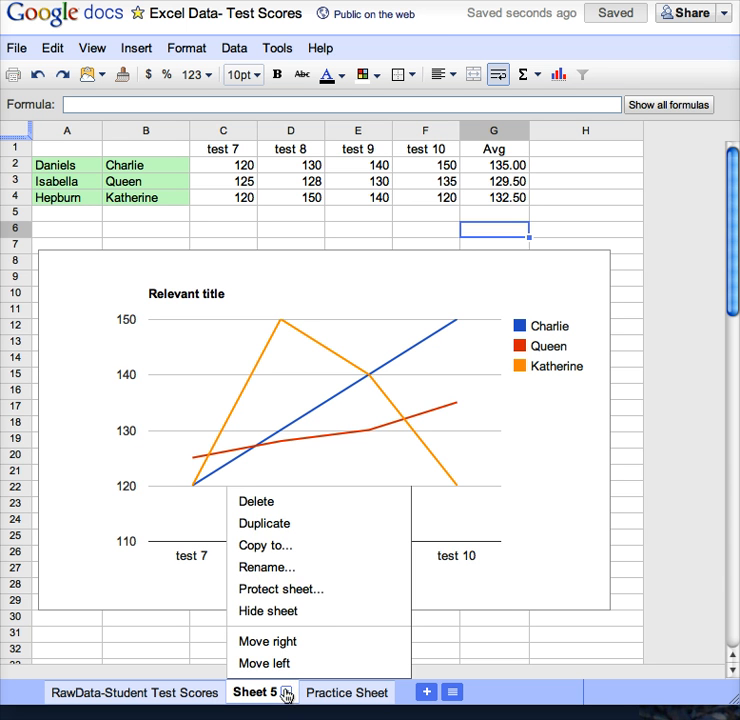
click(279, 568)
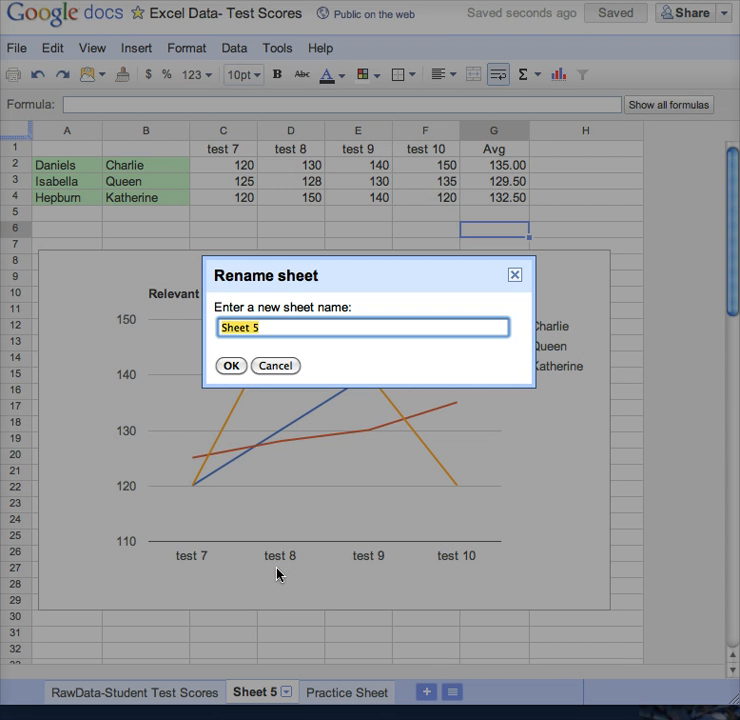
text(Embed in bl)
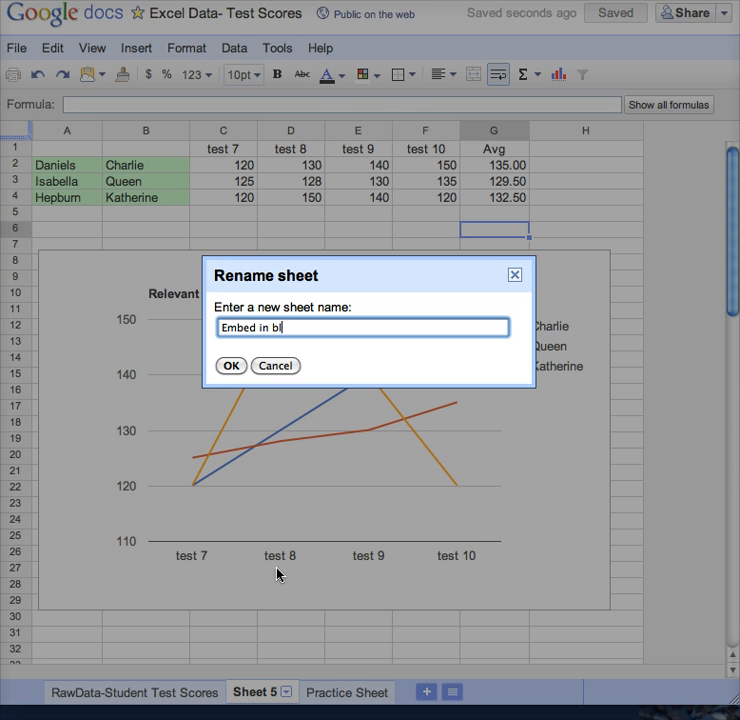
text(og)
key(Return)
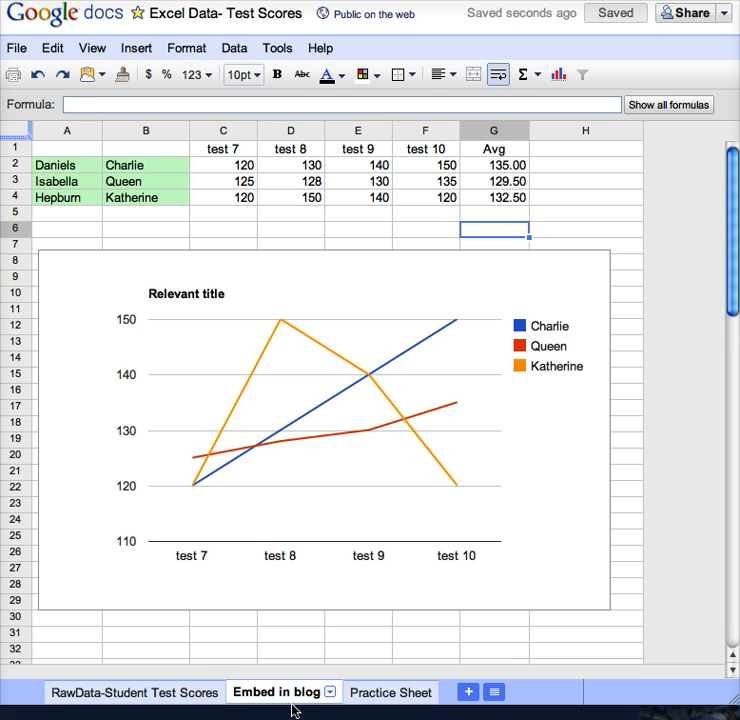
- Move the 'Embed in blog' tab after Practice Sheet as the last sheet
click(284, 699)
drag(284, 699, 365, 695)
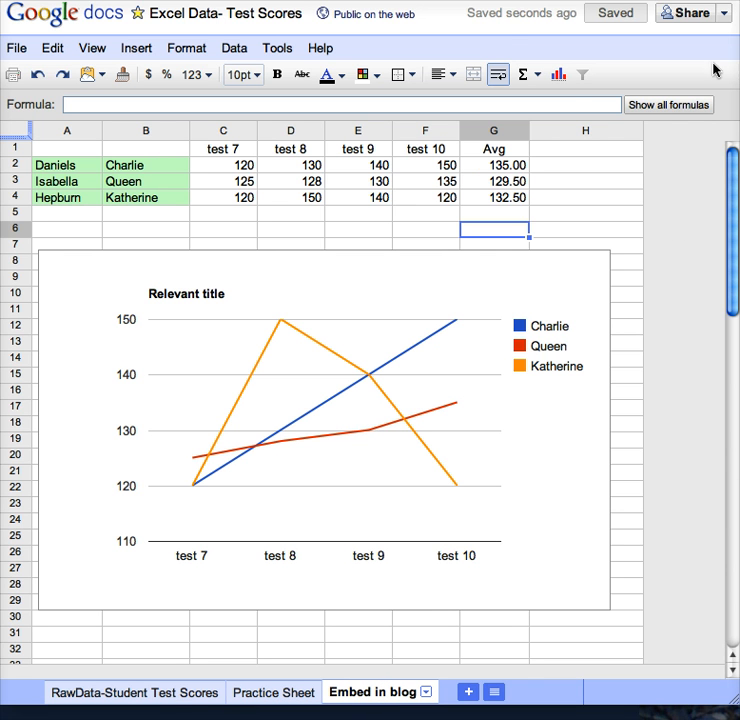
click(725, 14)
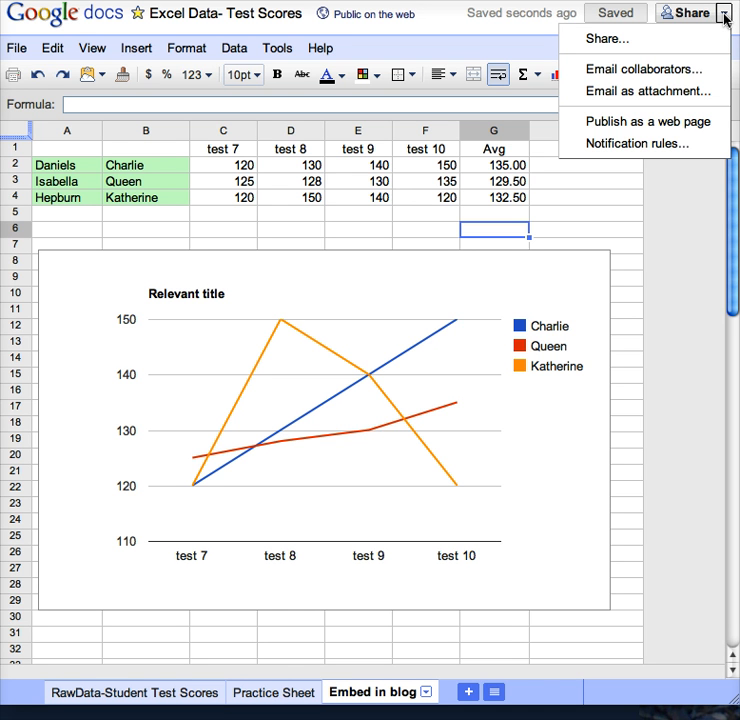
- Republish the 'Embed in blog' sheet to the web and select its published link
click(681, 122)
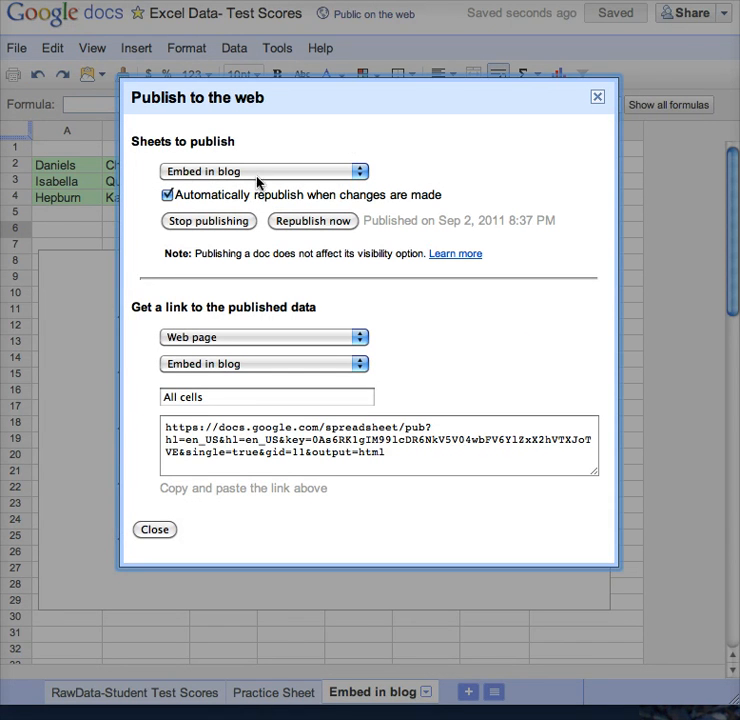
click(210, 172)
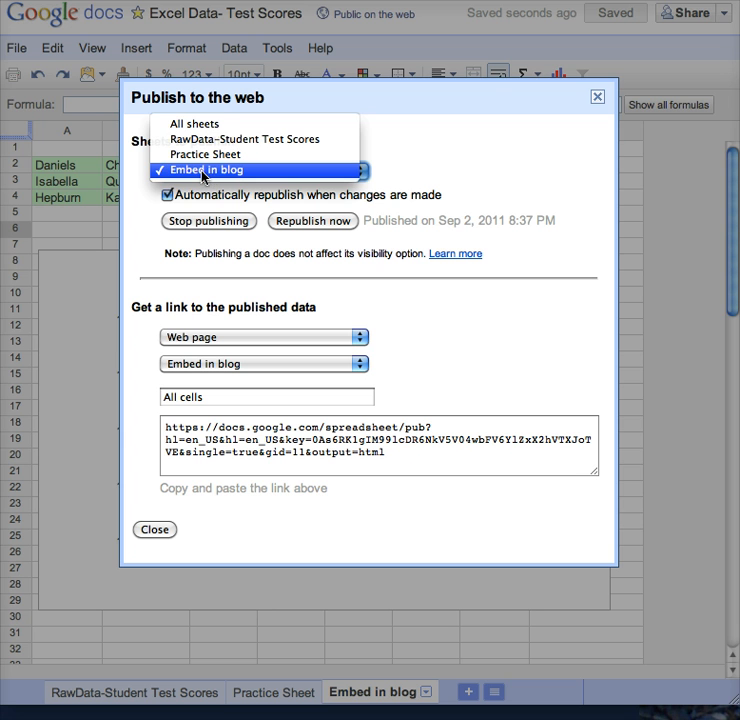
click(203, 172)
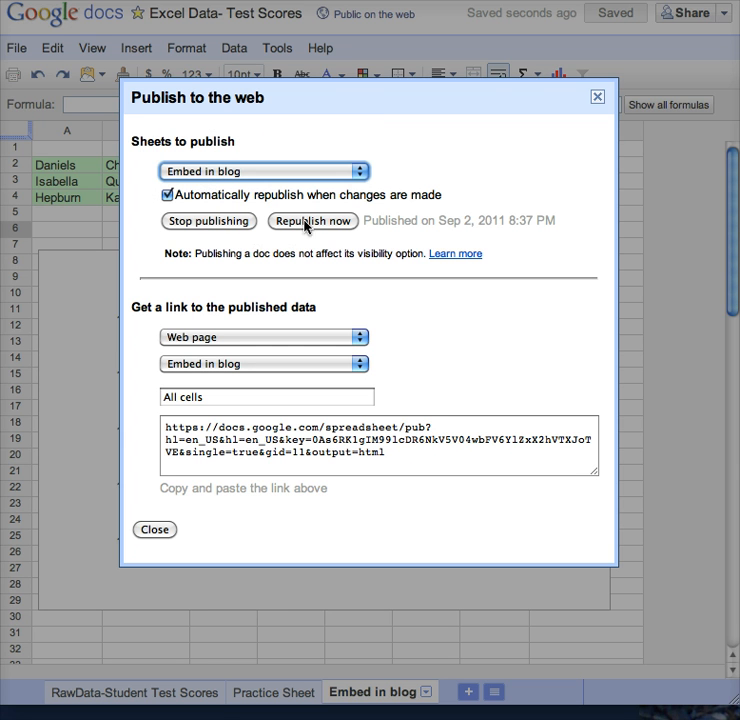
click(306, 221)
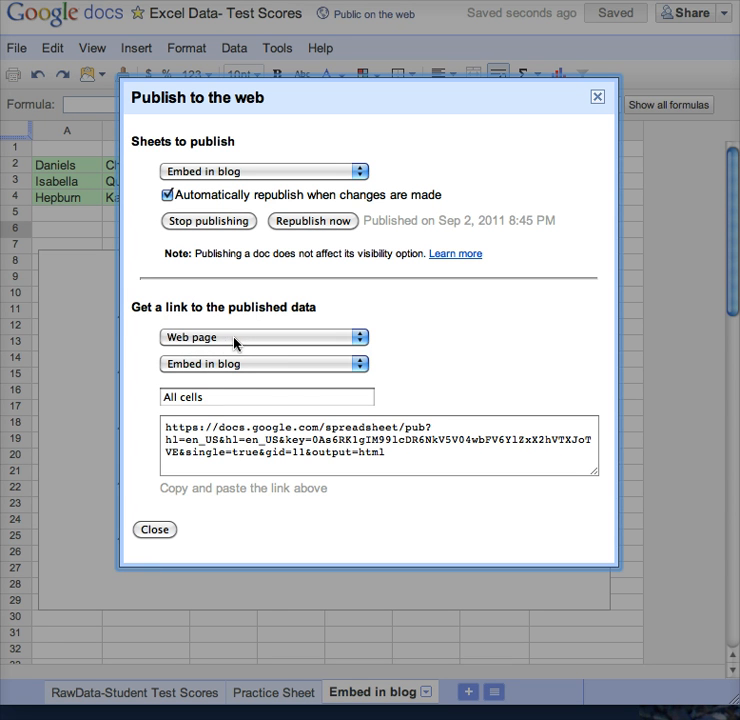
click(399, 457)
drag(399, 457, 139, 404)
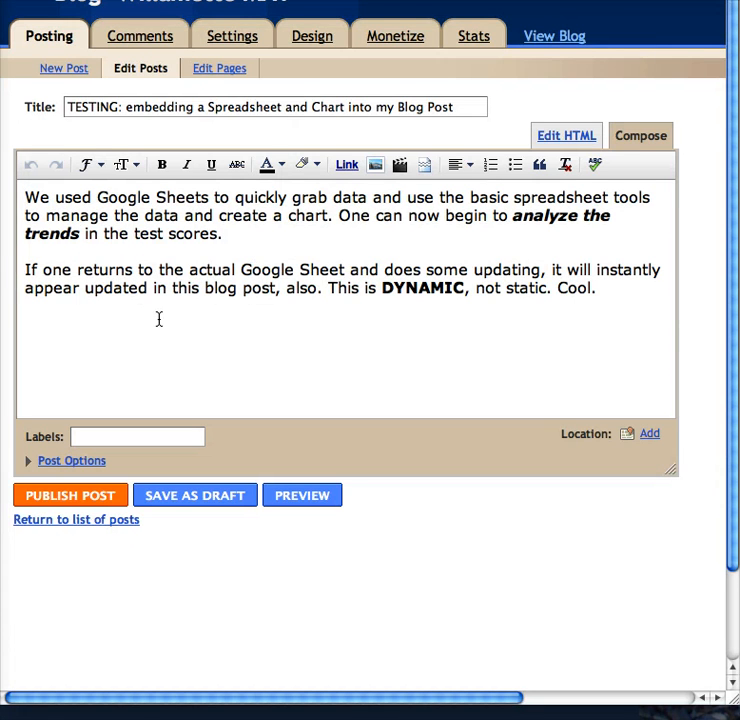
- Add a final line 'Link to our sheet and chart' below the last paragraph
click(66, 334)
drag(194, 271, 519, 270)
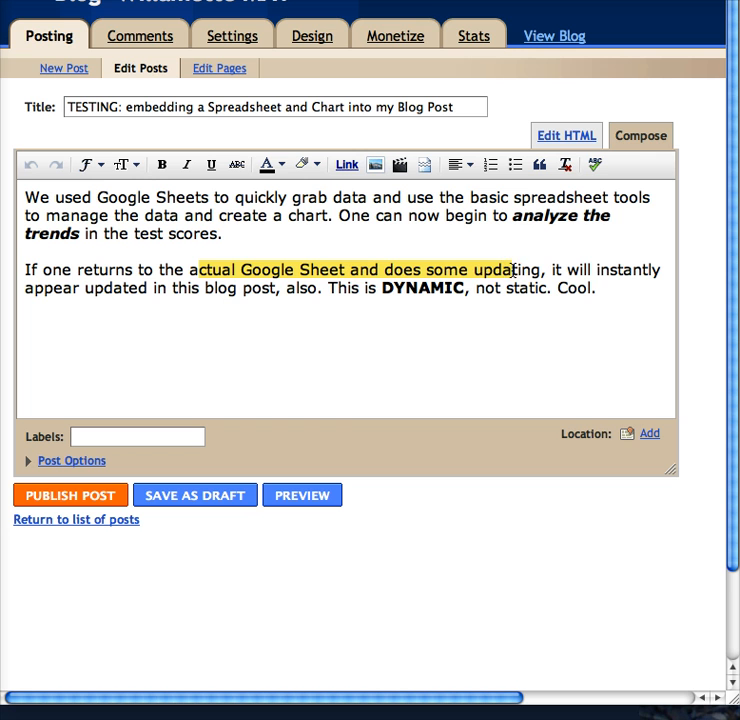
click(104, 368)
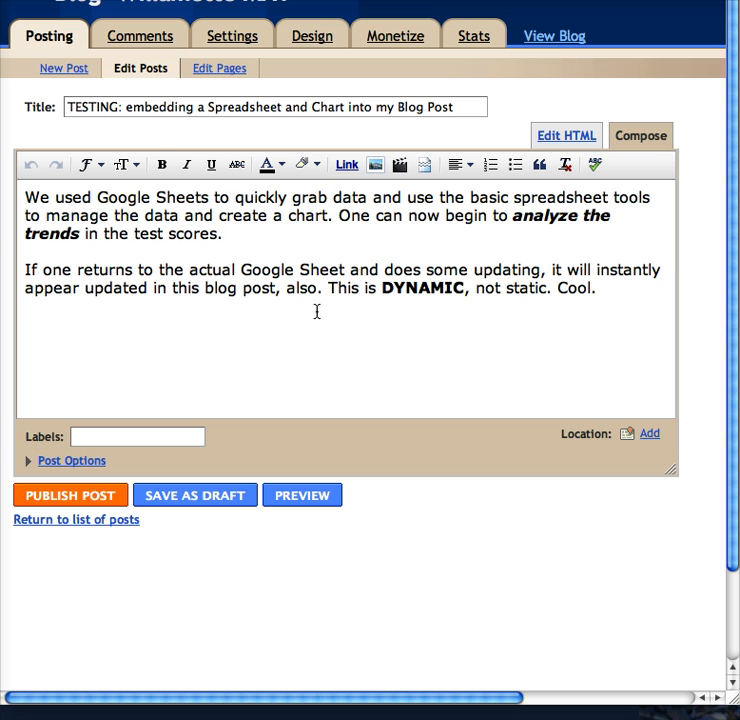
key(Return)
text(Link to our sheet )
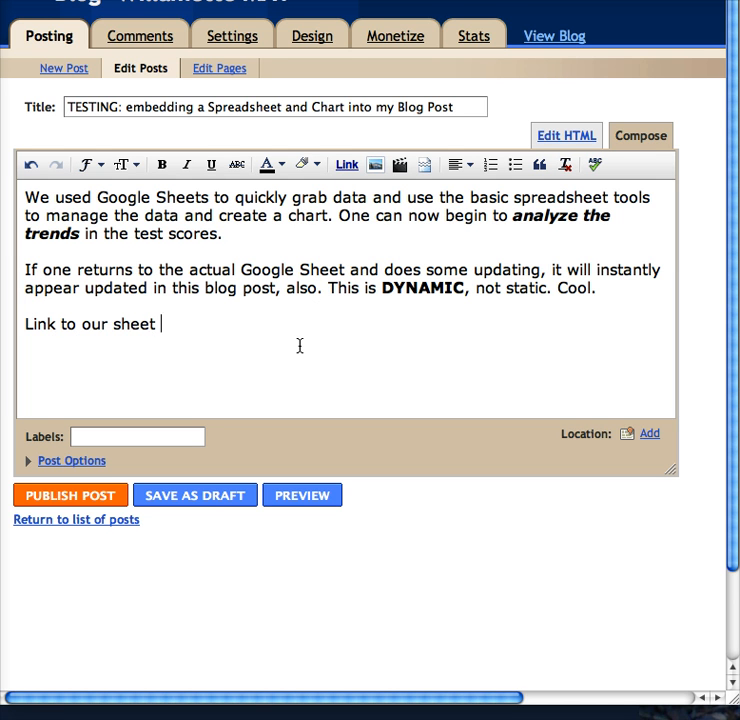
text(and chart)
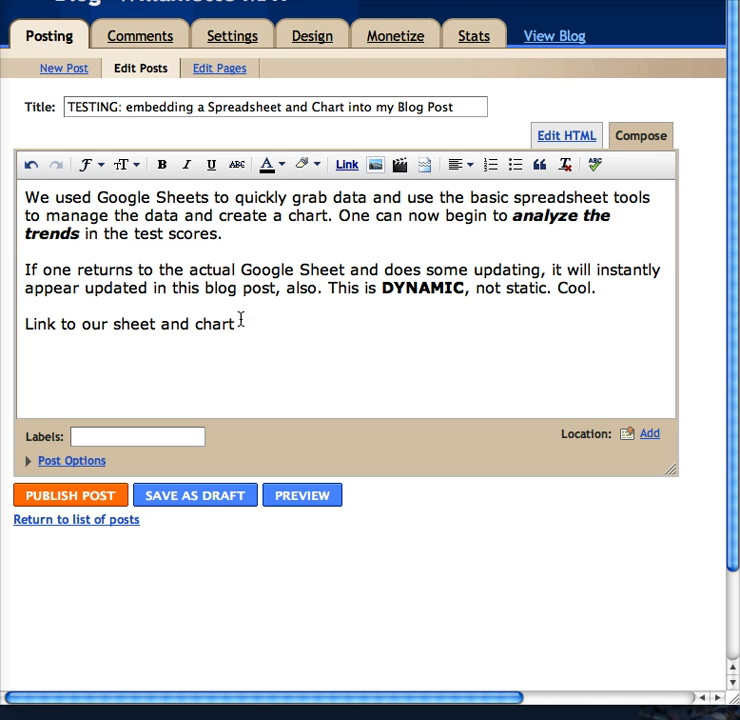
drag(240, 319, 112, 324)
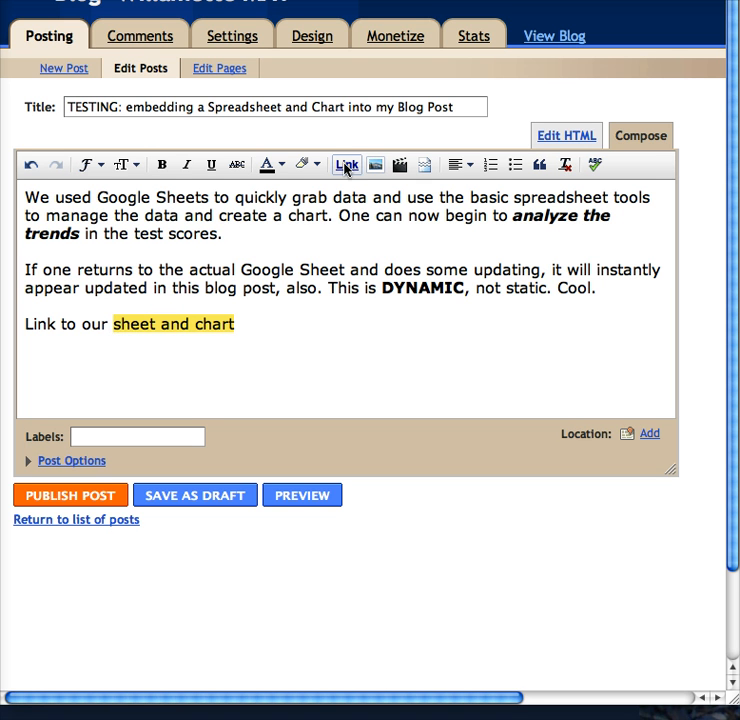
- Link the words 'sheet and chart' to the pasted published spreadsheet URL
click(346, 166)
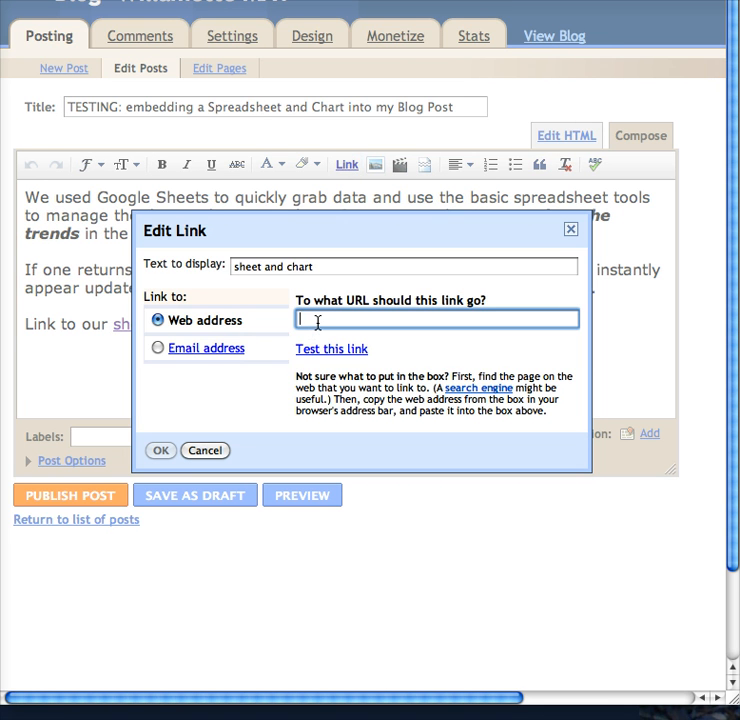
key(super+v)
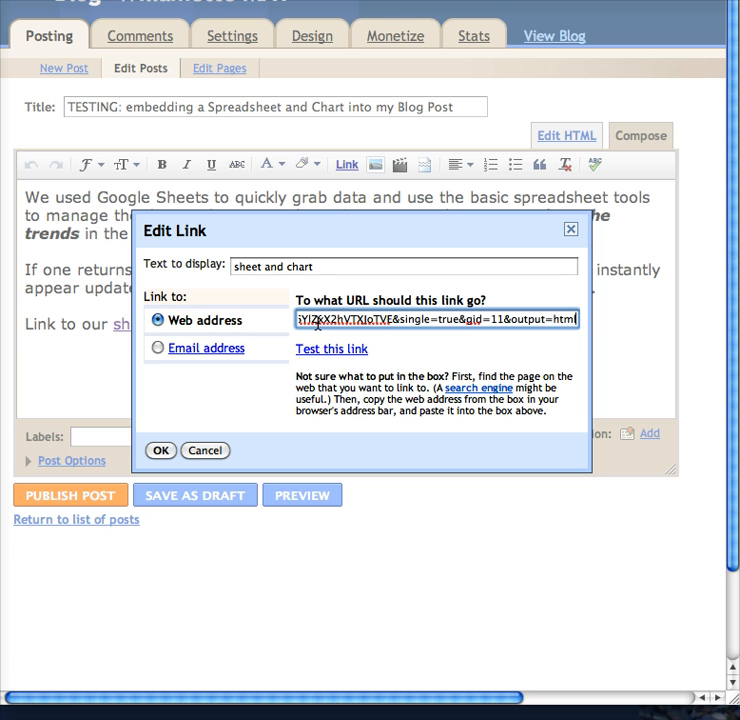
click(160, 450)
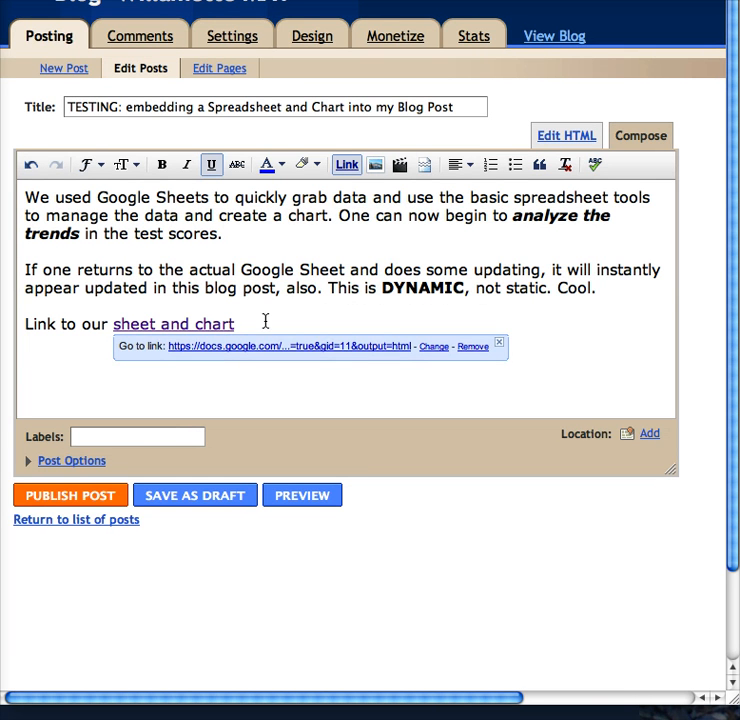
click(265, 321)
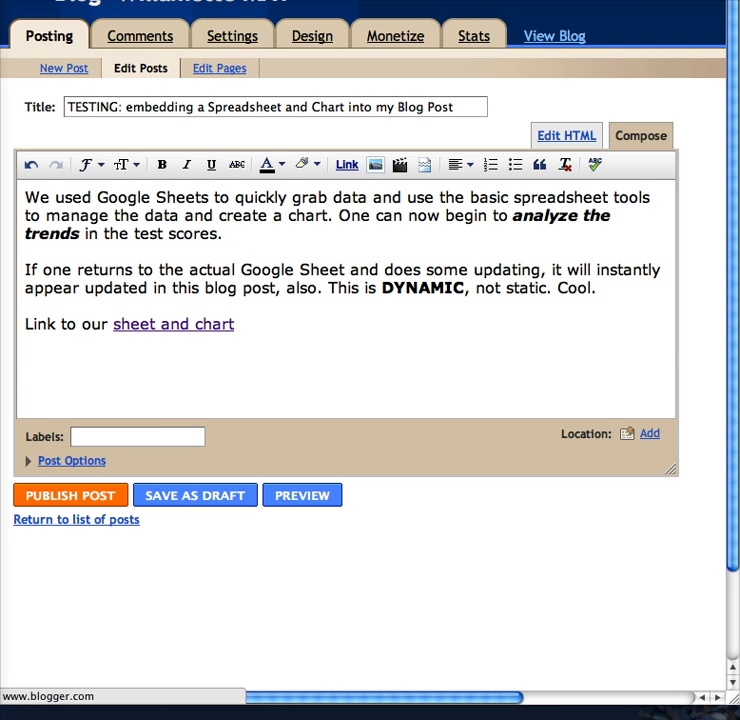
key(ctrl+Tab)
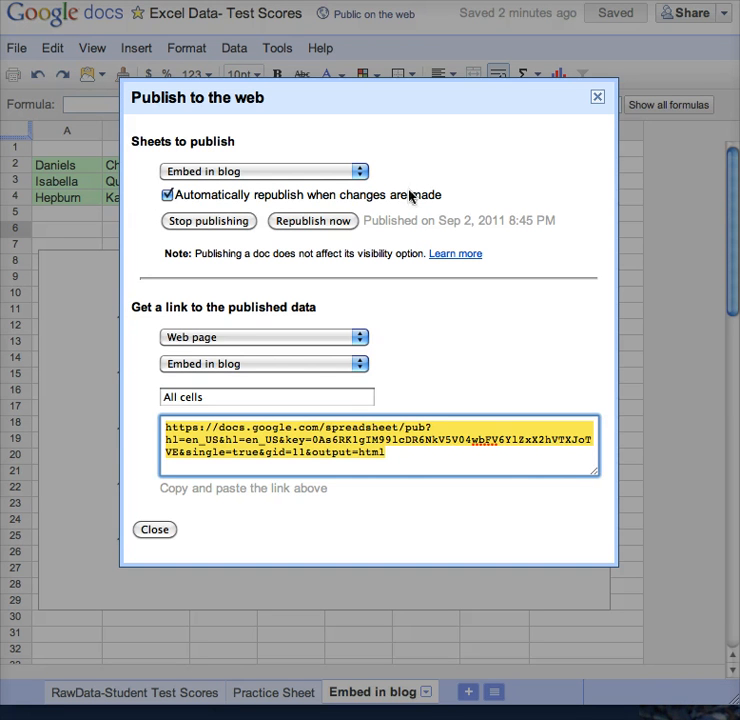
- Switch the published format to 'HTML to embed in a page' and copy the iframe code
click(209, 344)
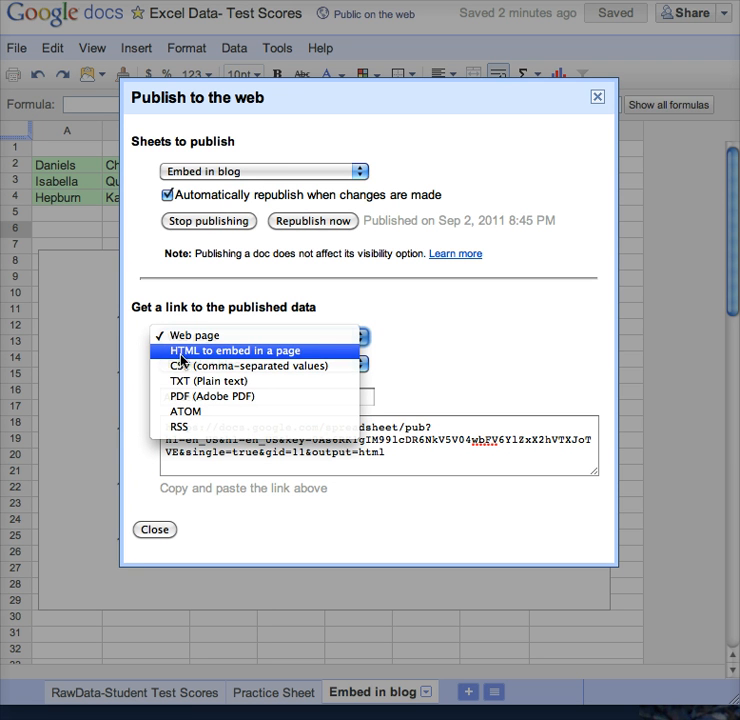
click(320, 352)
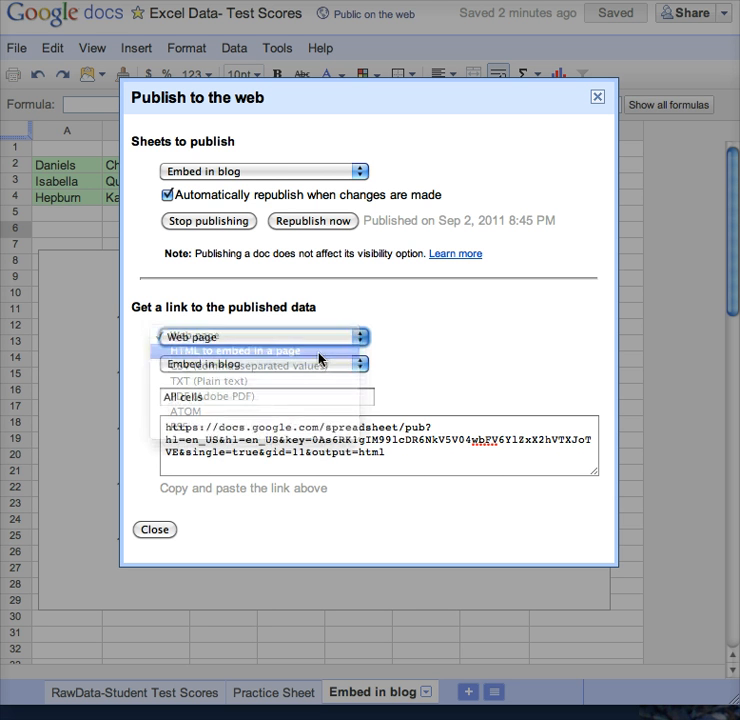
click(268, 342)
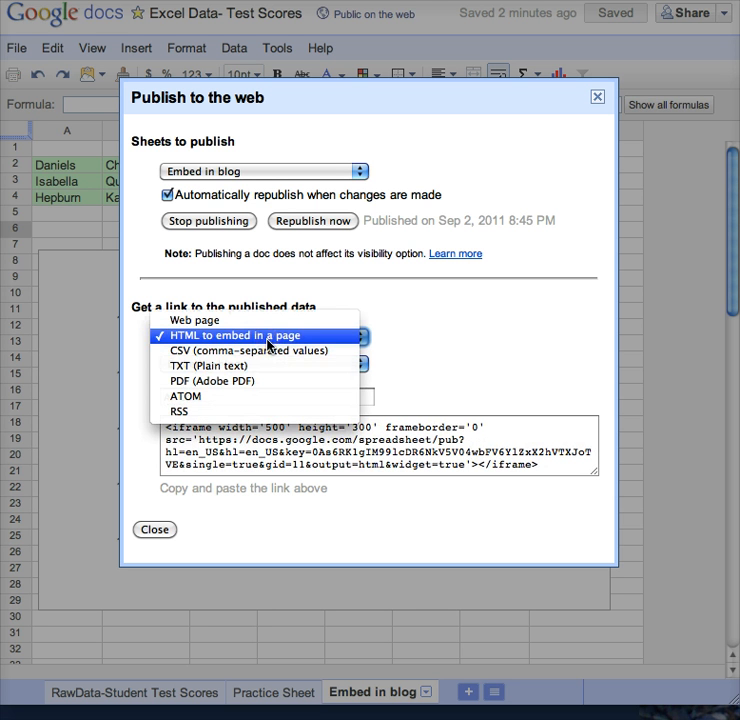
click(266, 340)
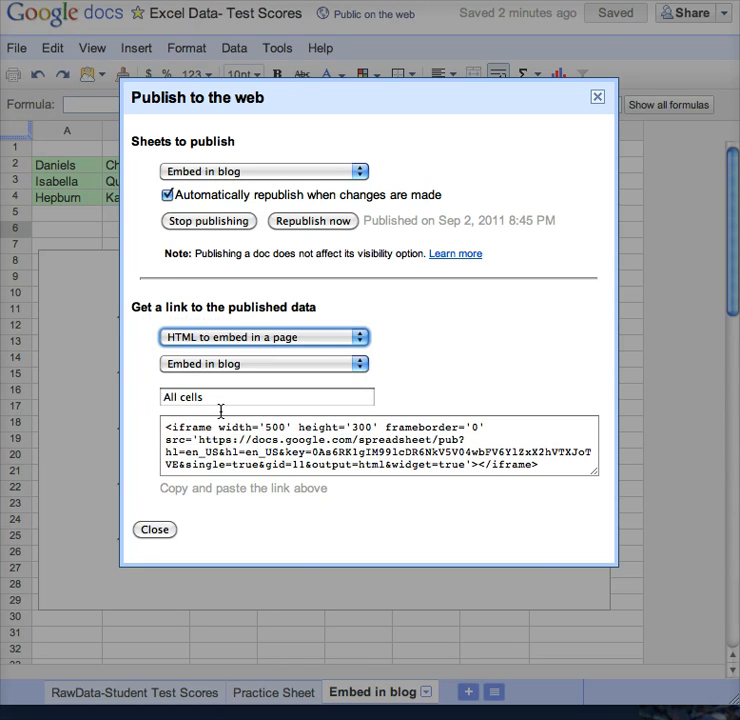
drag(163, 428, 573, 476)
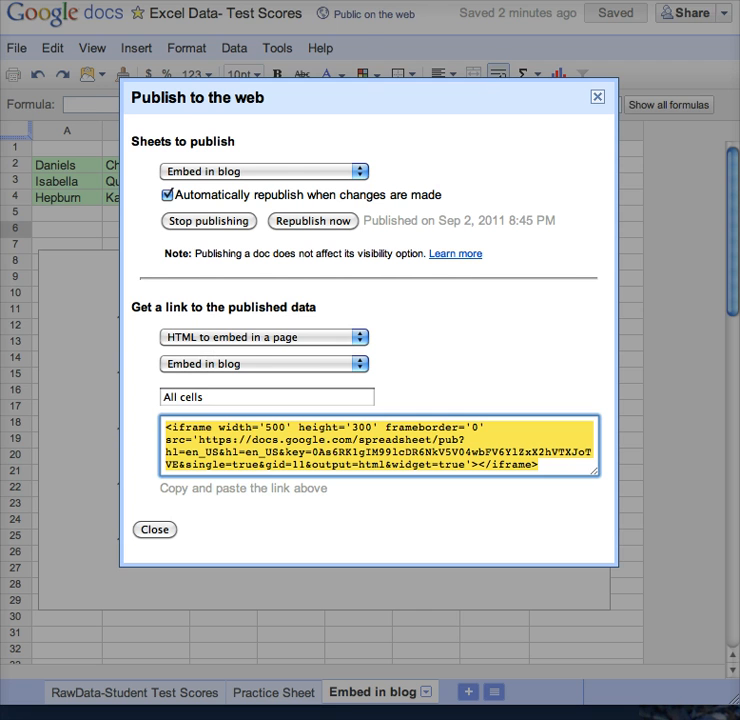
click(606, 1)
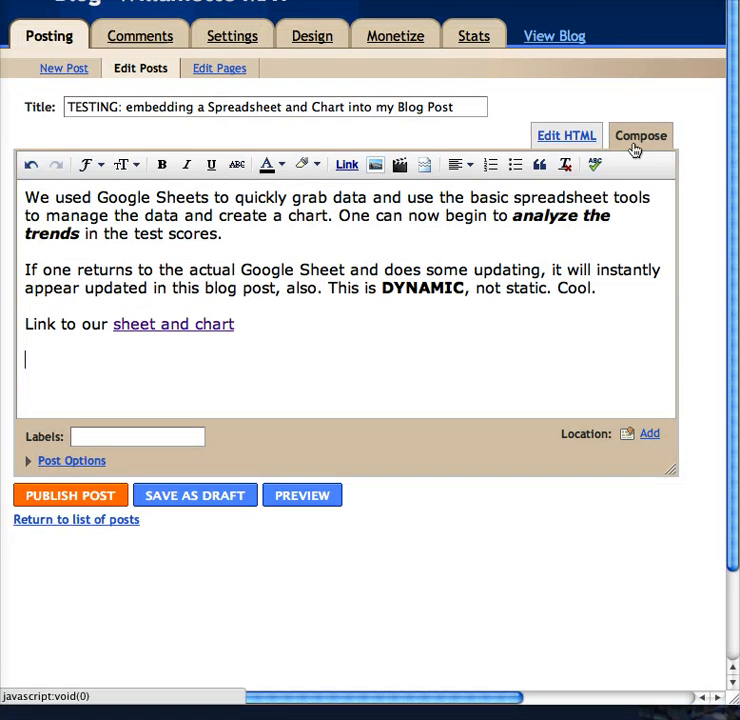
- In the HTML view, paste the iframe below the link, change its height from 300 to 600, and publish
click(566, 136)
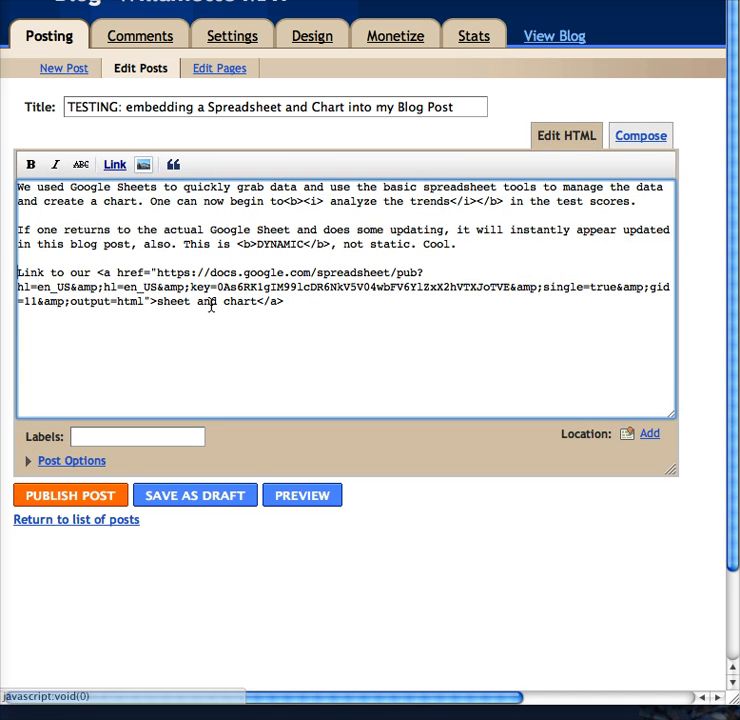
click(43, 344)
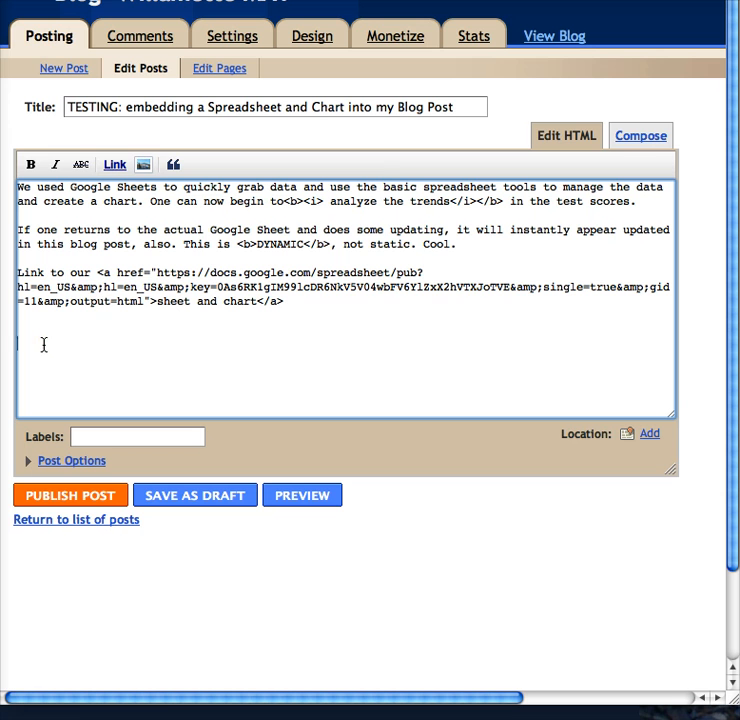
text(<iframe width='500' height='300' frameborder='0' src='https://docs.google.com/spreadsheet/pub?hl=en_US&hl=en_US&key=0As6RK1gIM99lcDR6NkV5V04wbFV6YlZxX2hVTXJoTVE&single=true&gid=11&output=html&widget=true'></iframe>)
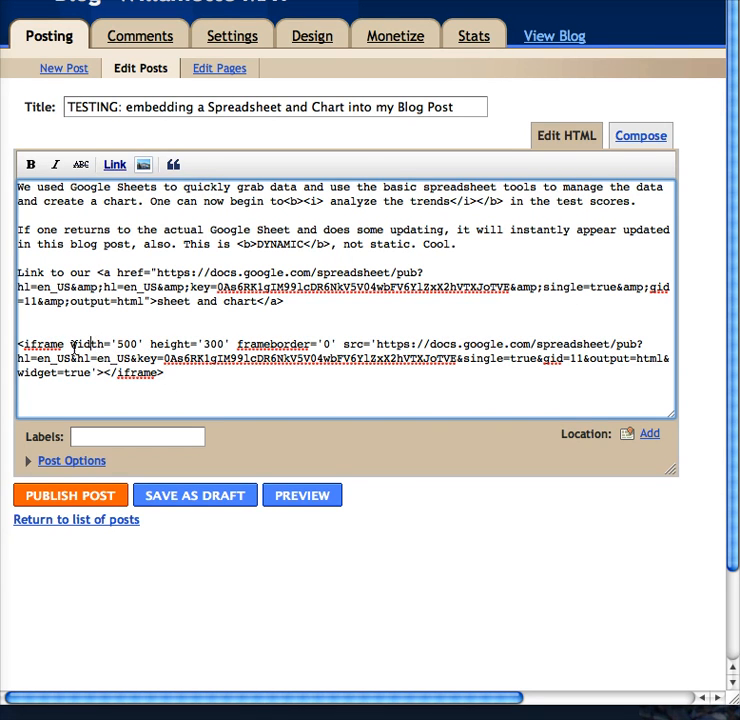
click(106, 345)
click(205, 344)
key(BackSpace)
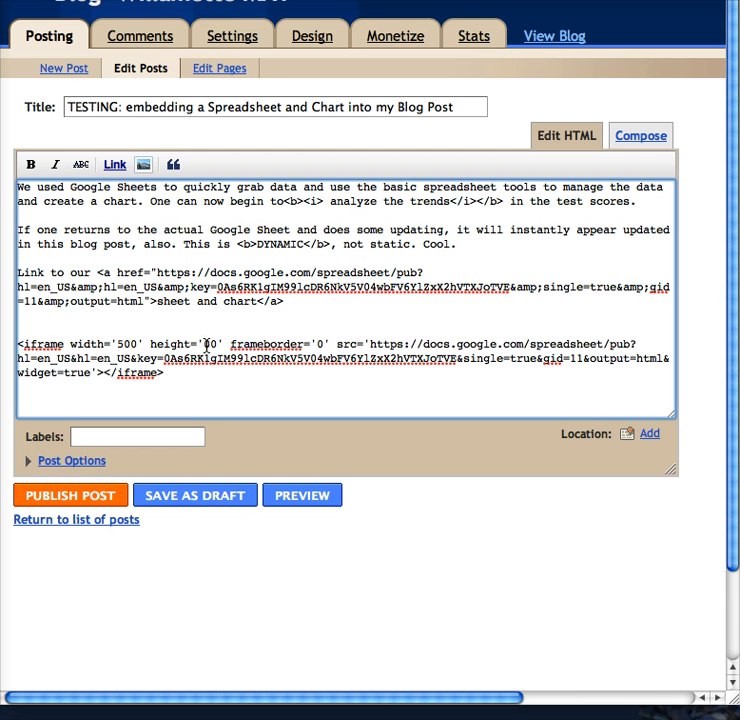
text(6)
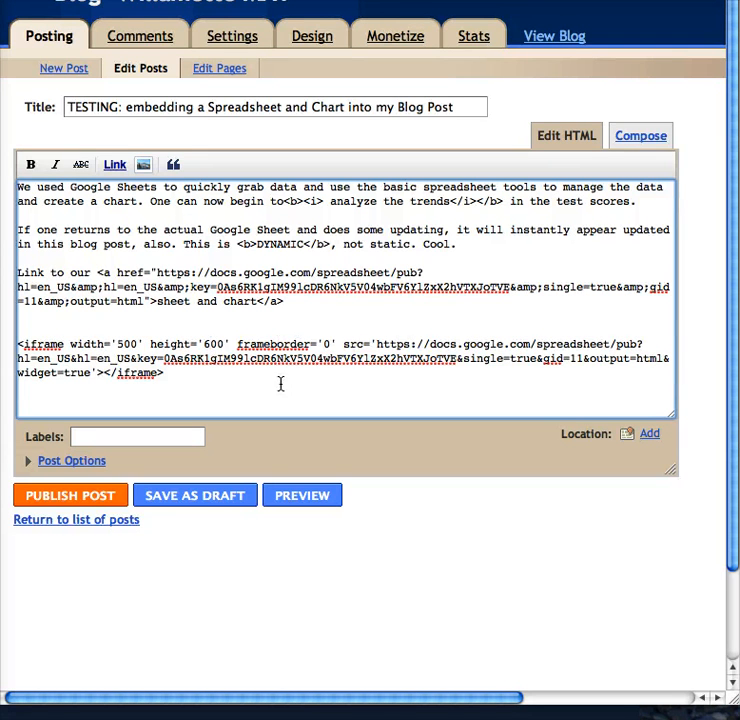
click(96, 498)
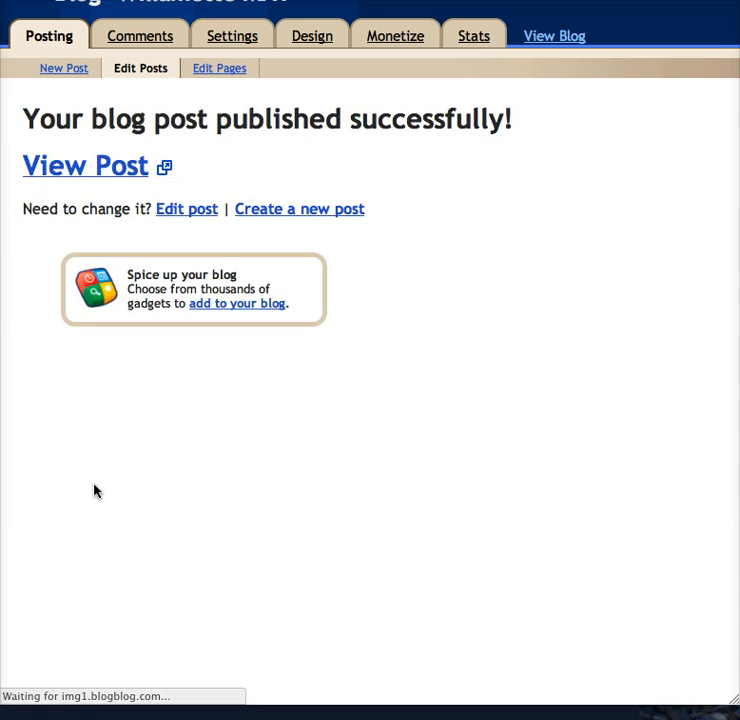
- View the live post, scroll through the embedded score table and chart, and follow the 'sheet and chart' link
click(95, 170)
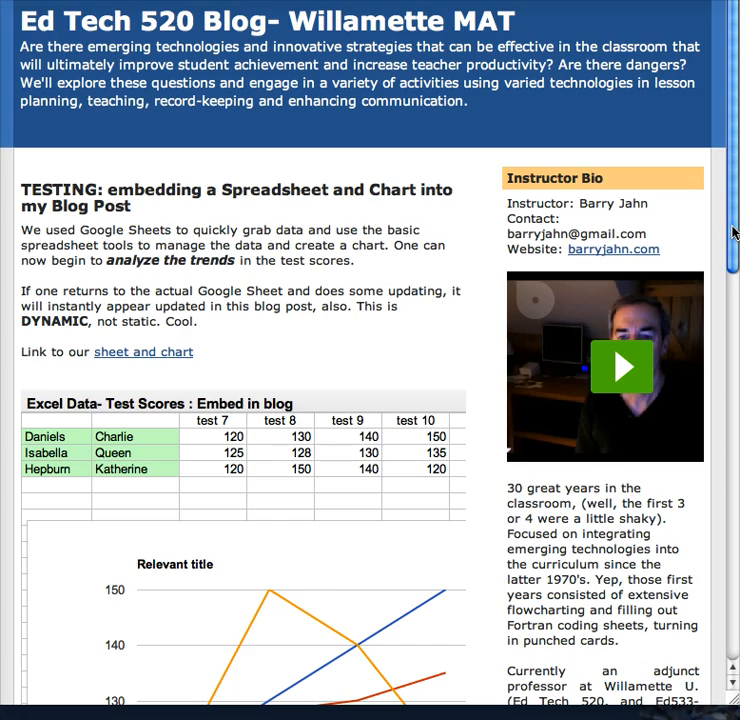
drag(735, 232, 737, 335)
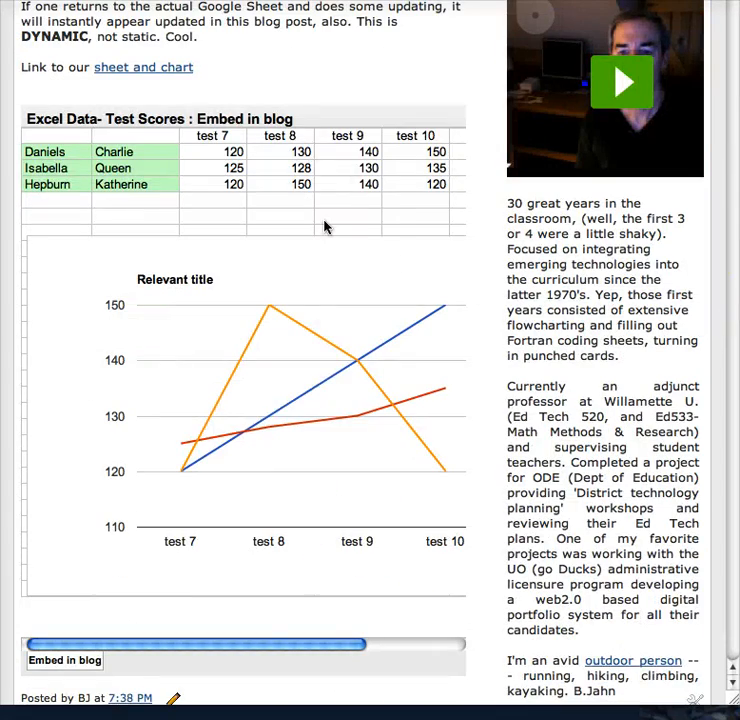
drag(264, 646, 353, 645)
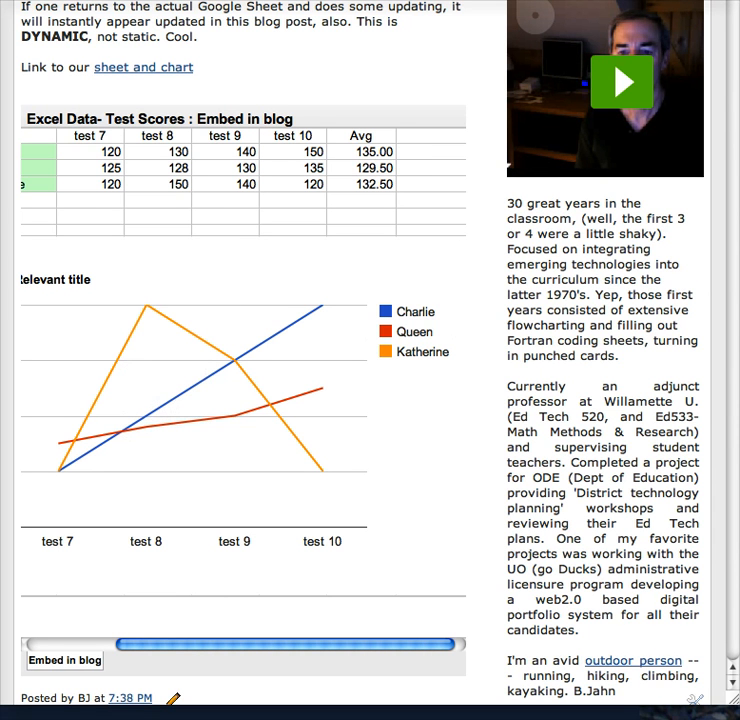
scroll(365, 360, up, 5)
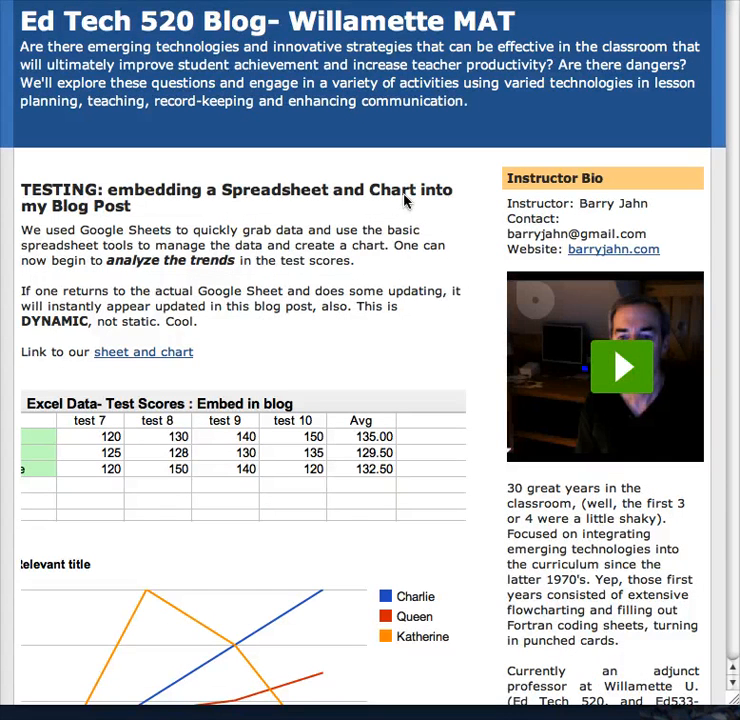
click(141, 355)
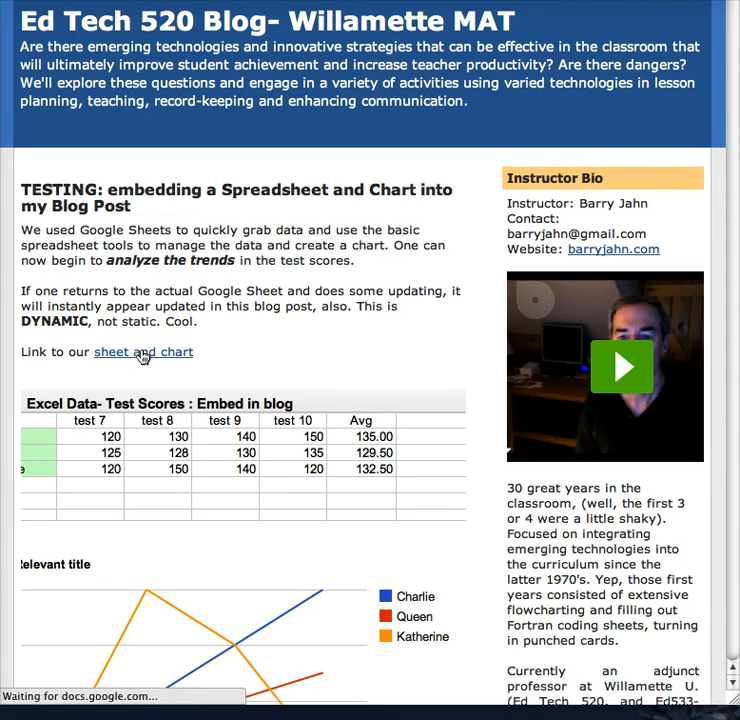